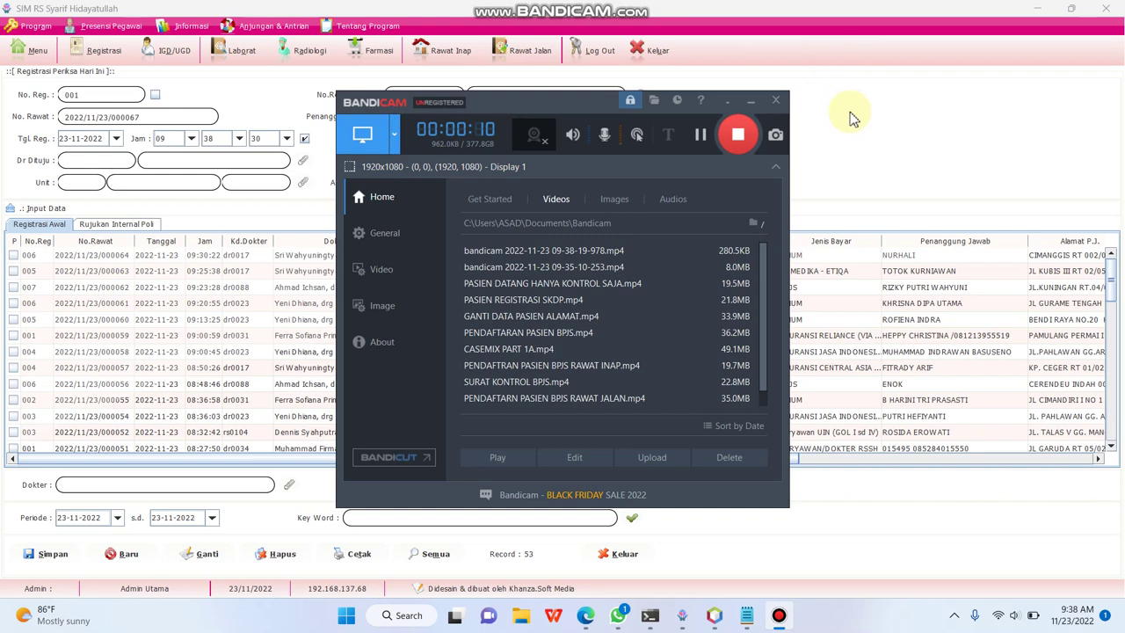
- Load the patient by medical record number and look up the BPJS card with Cek No.Kartu VClaim
left_click(851, 119)
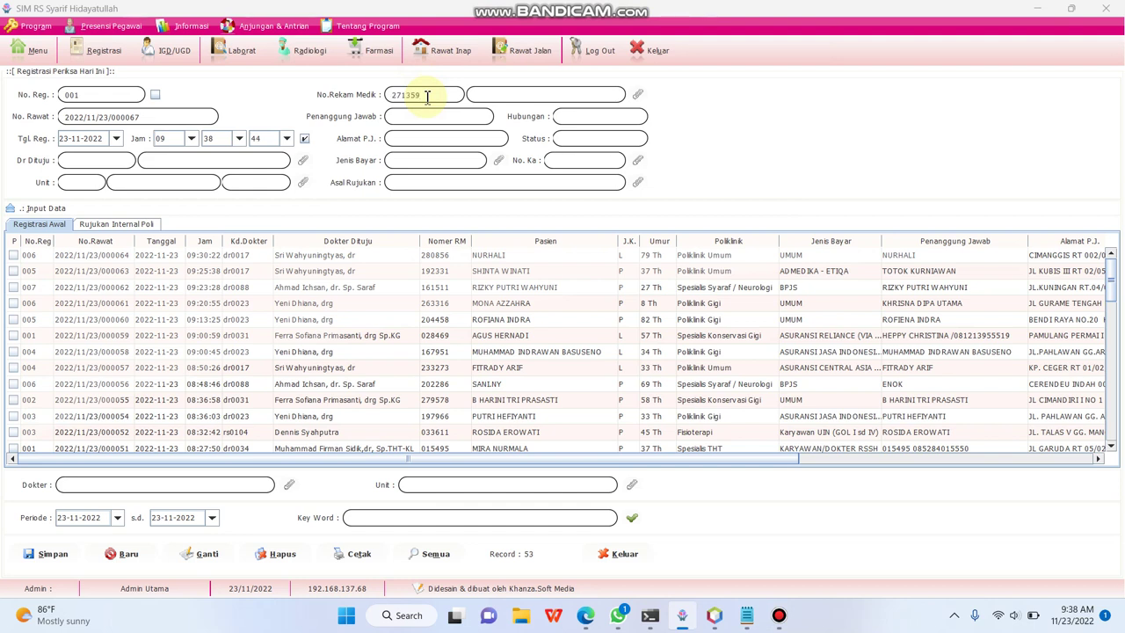
key("Return")
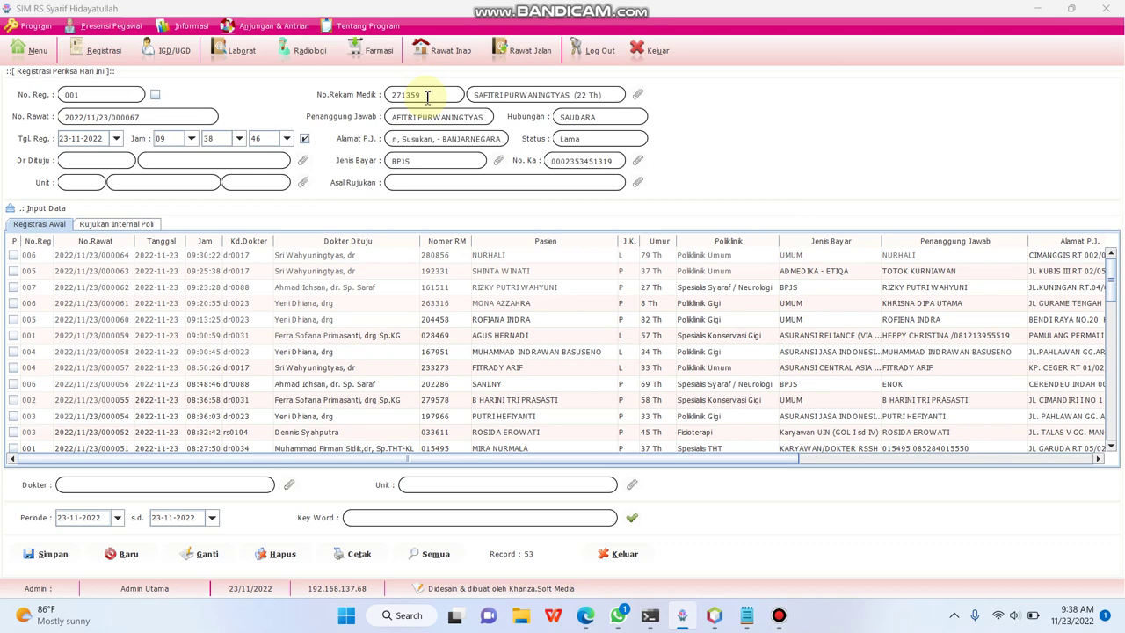
left_click(587, 161)
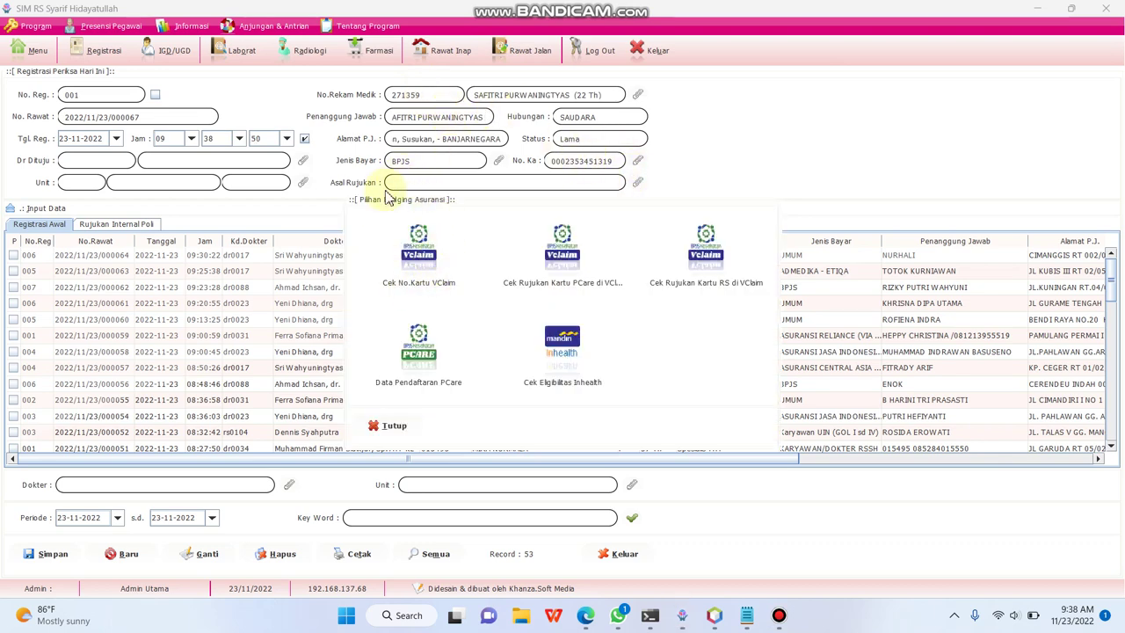
left_click(419, 254)
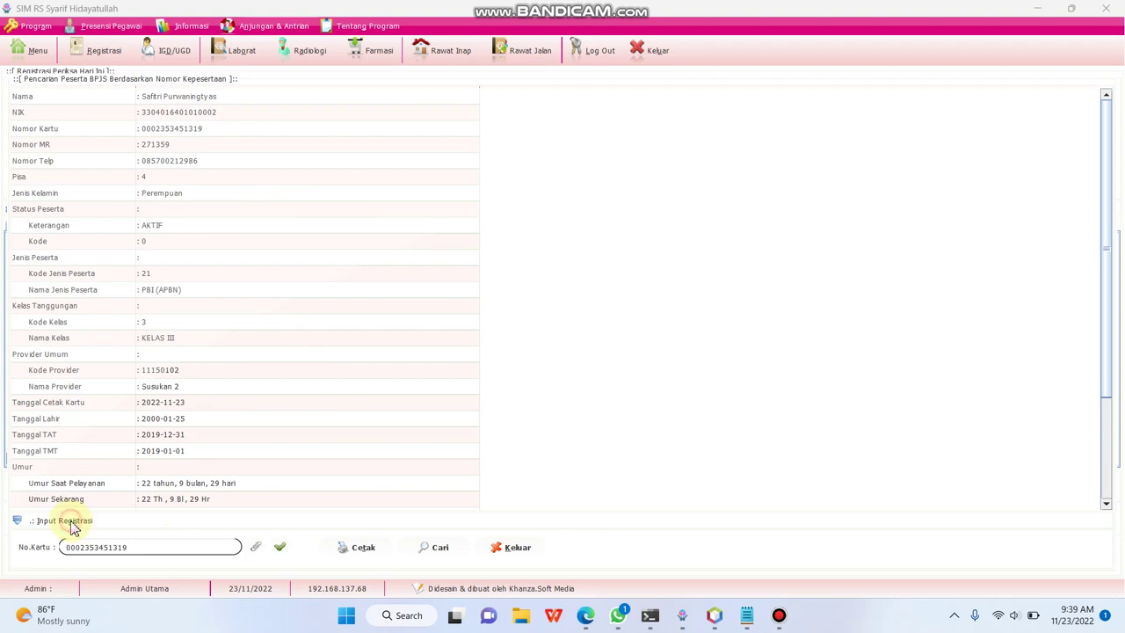
- In Input Registrasi, fill No.SKDP/SPRI with the patient's control letter, filtering Tanggal Kontrol from 22-11-2022 to 23-11-2022
left_click(69, 521)
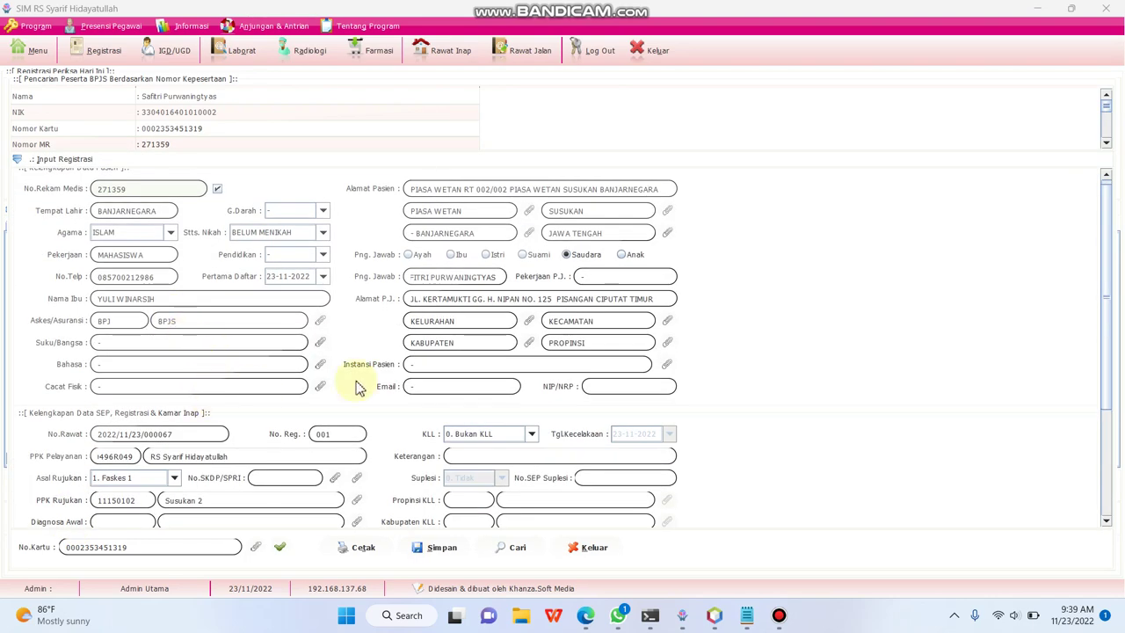
left_click_drag(1111, 213, 1114, 251)
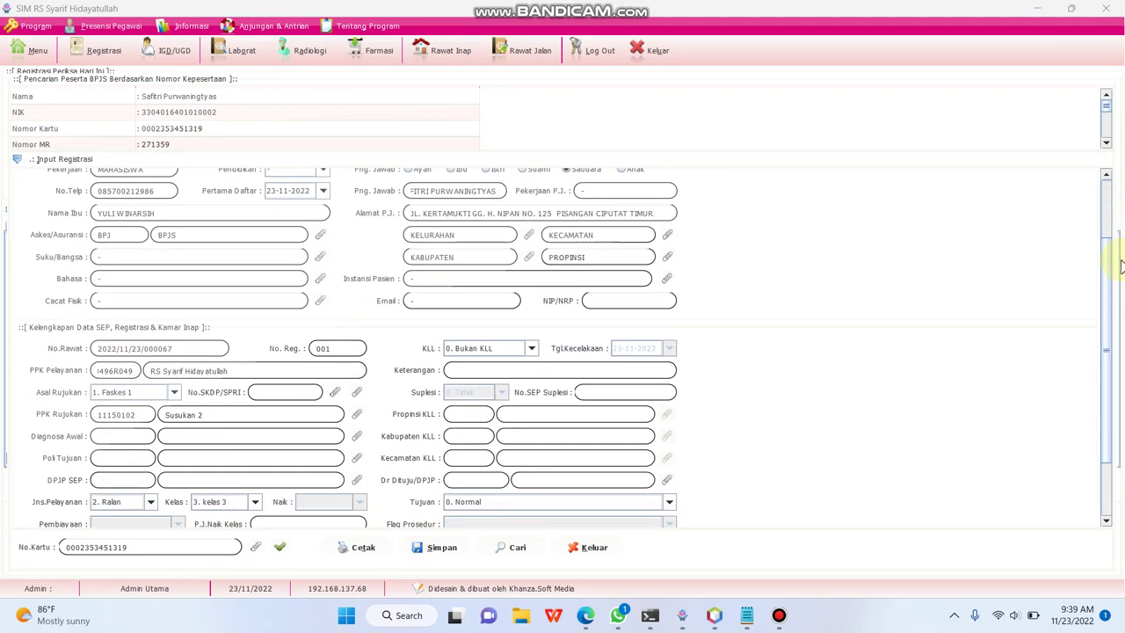
left_click(334, 393)
left_click(320, 470)
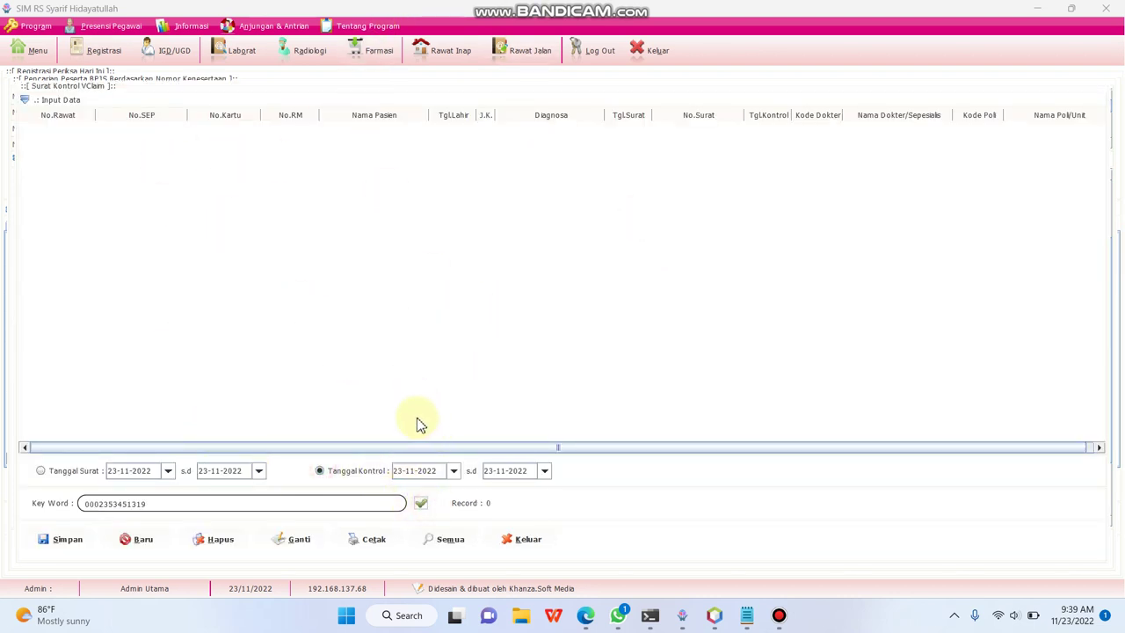
left_click(453, 470)
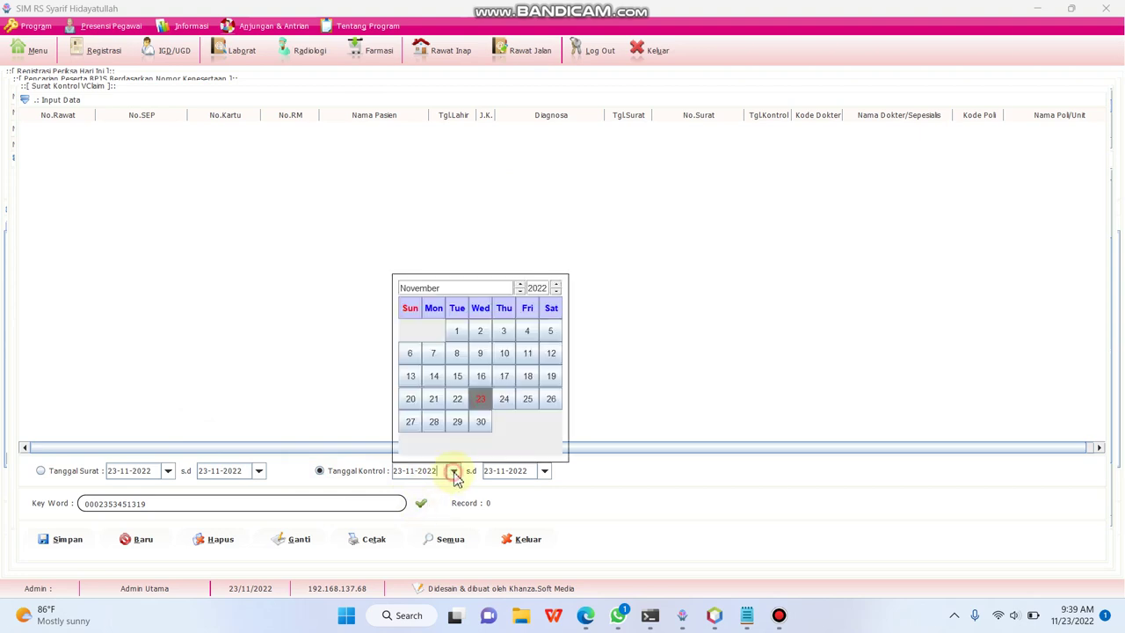
left_click(458, 400)
left_click(421, 502)
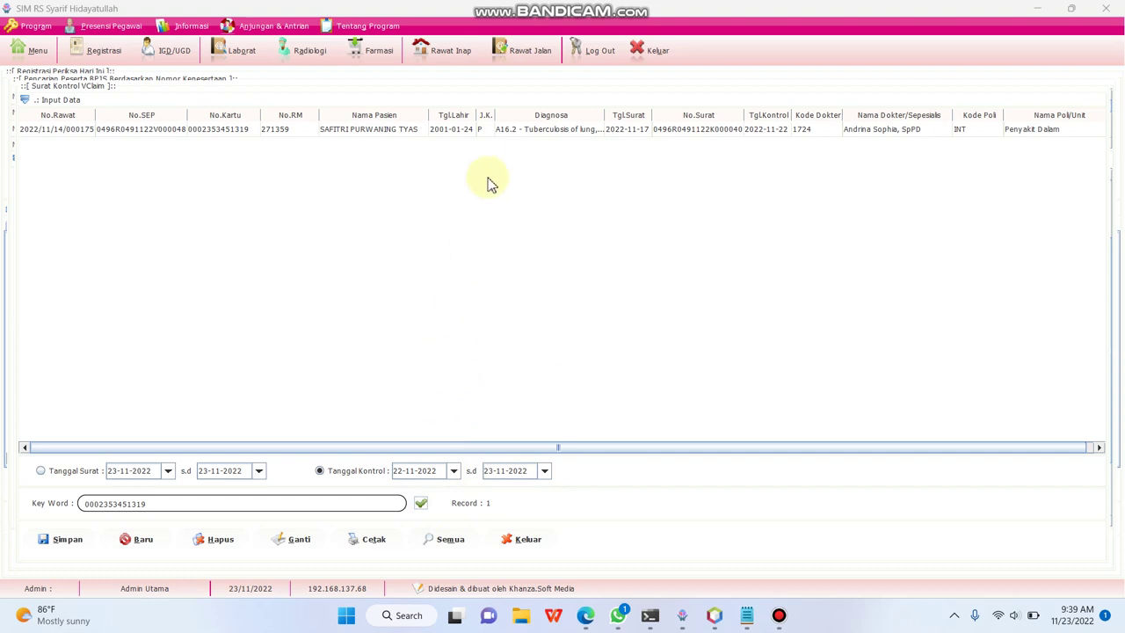
left_click(705, 131)
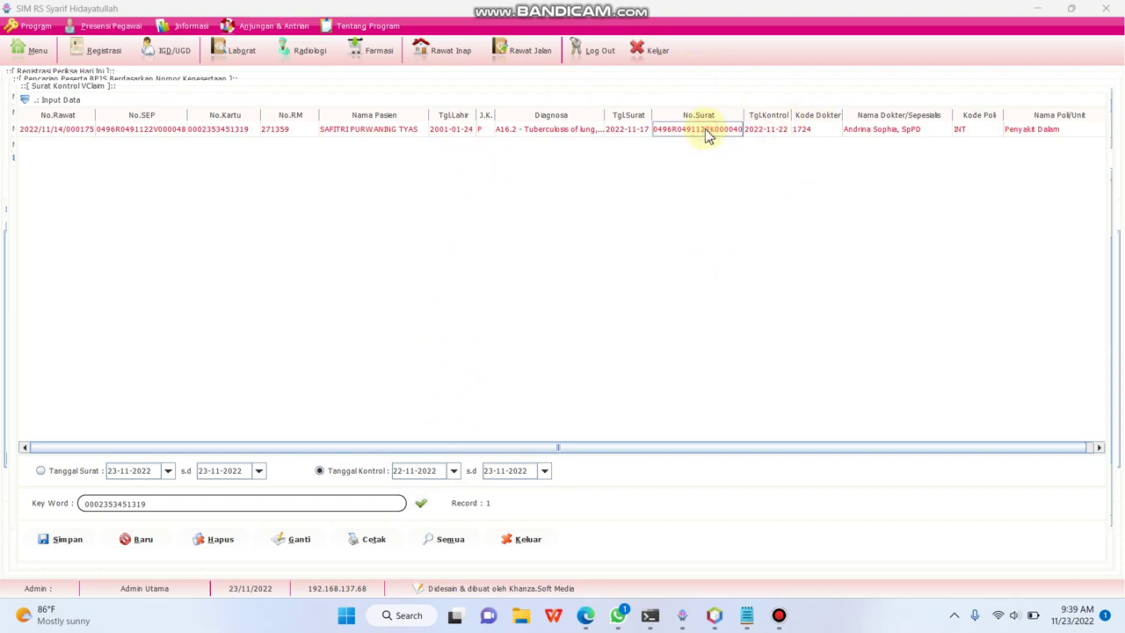
double_click(705, 128)
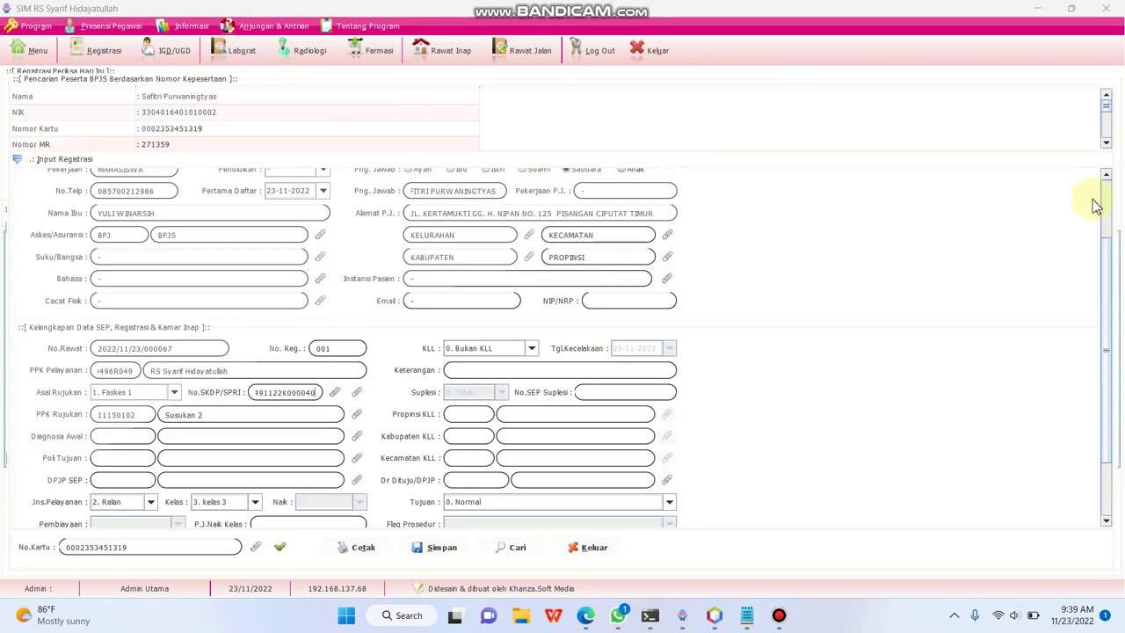
- Check the diagnosis in the control letter's details and set Diagnosa Awal to A16.2
left_click_drag(1110, 264, 1107, 311)
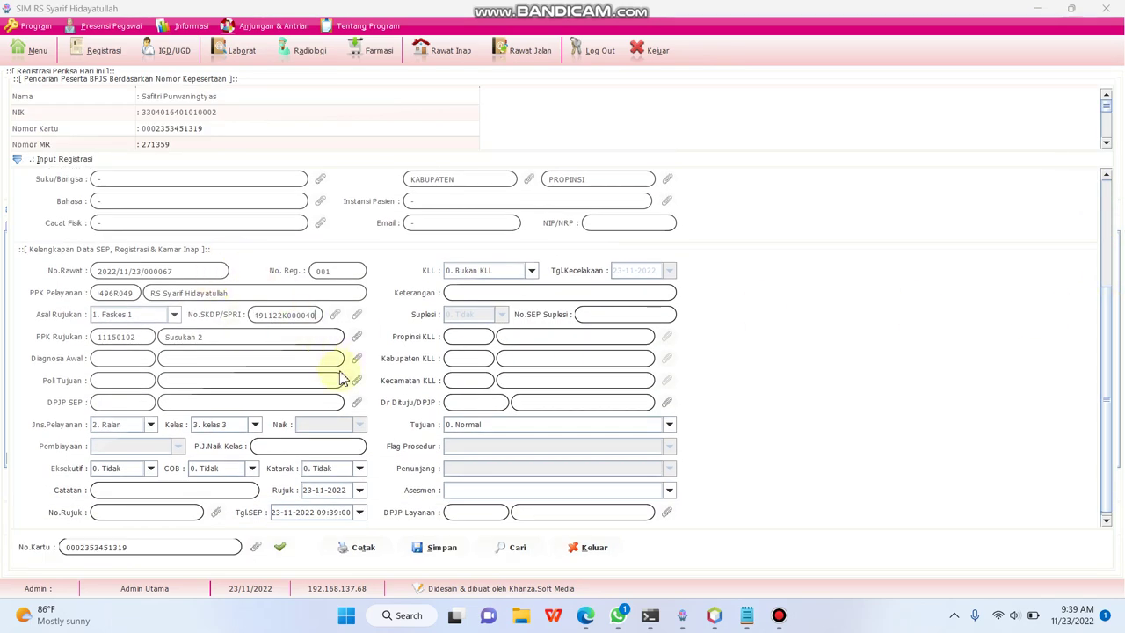
left_click(334, 313)
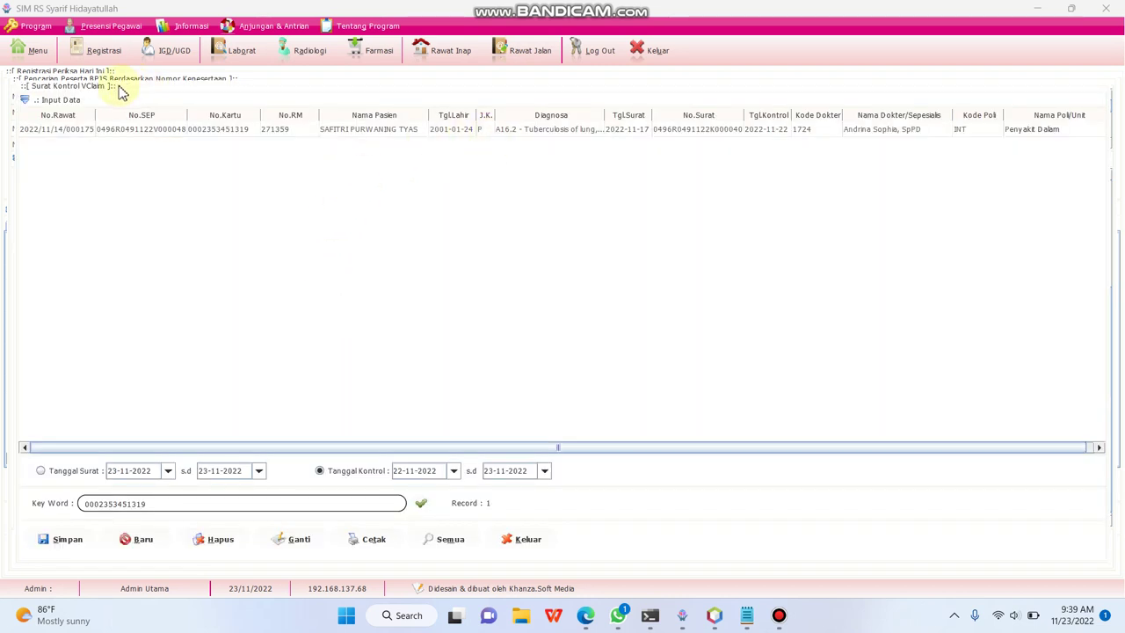
left_click(78, 101)
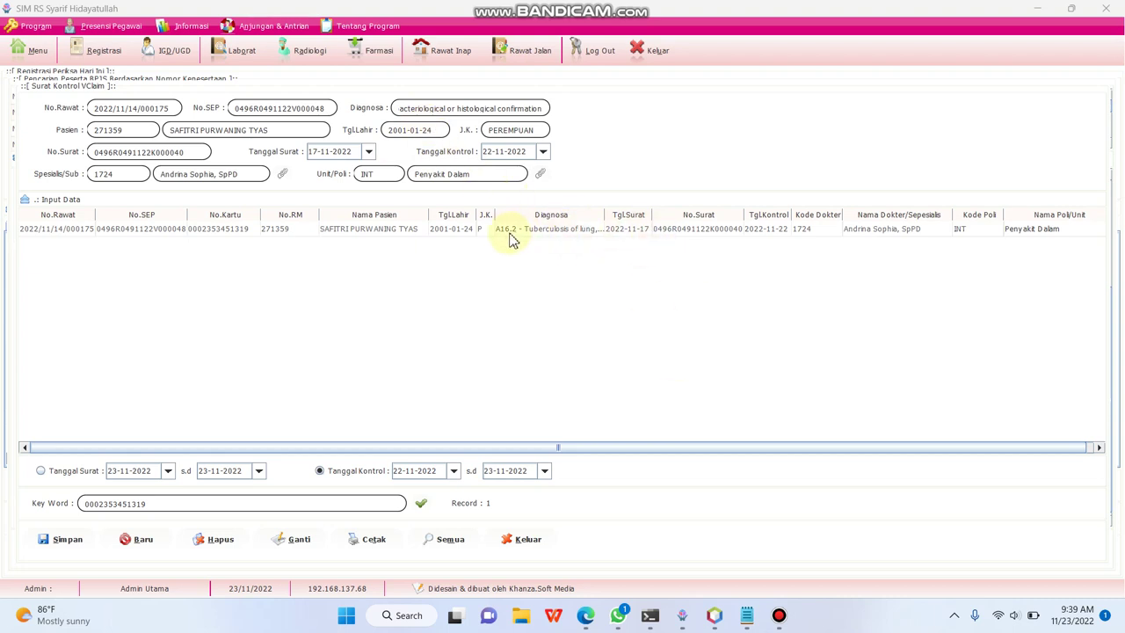
left_click(527, 538)
left_click(356, 358)
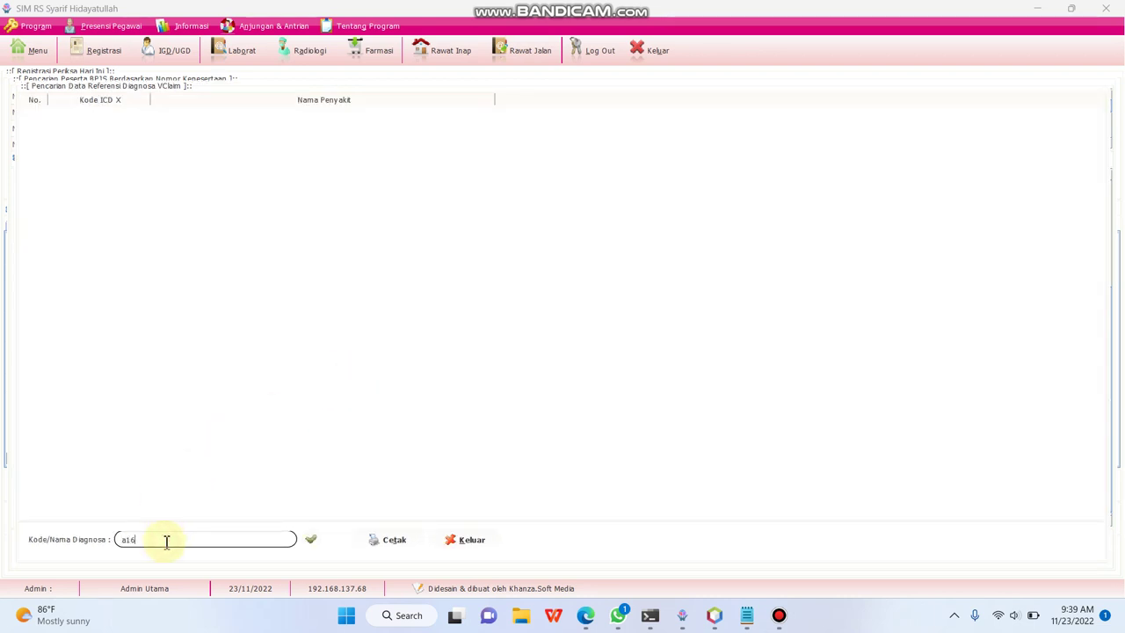
type("a16.2")
key("Return")
double_click(308, 114)
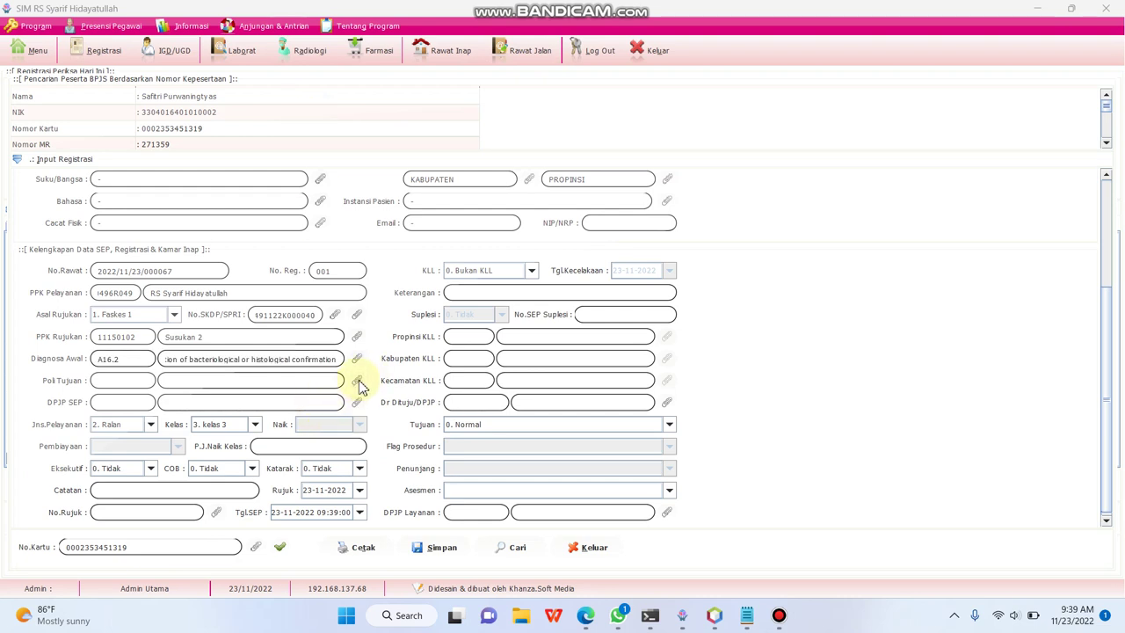
- Find the "dalam" unit and set Poli Tujuan to INT, PENYAKIT DALAM
left_click(357, 381)
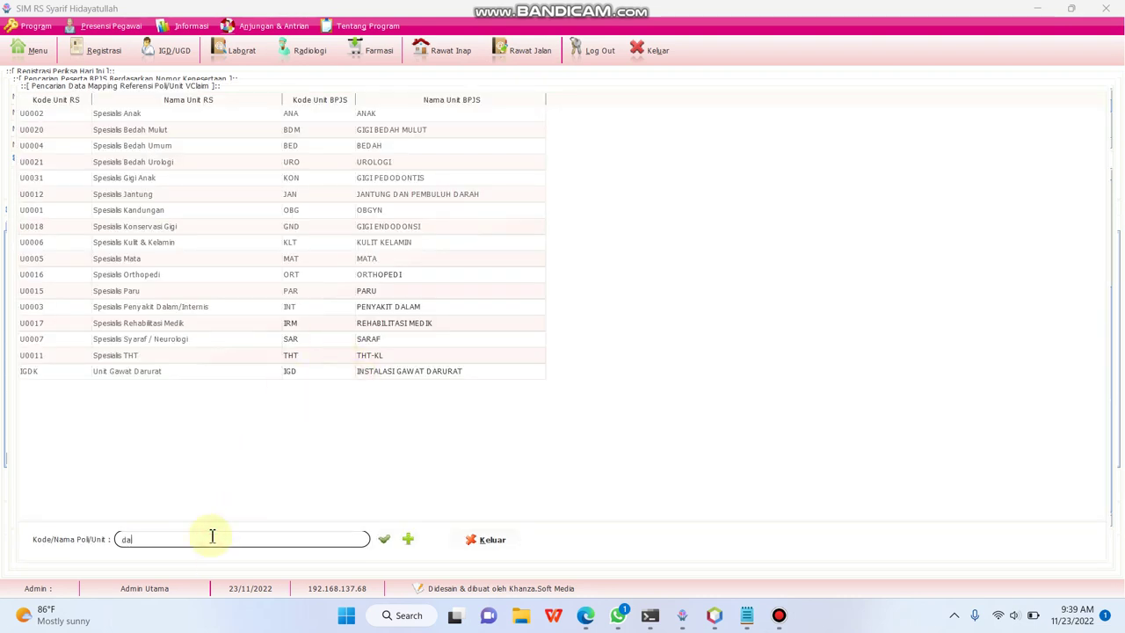
key("Return")
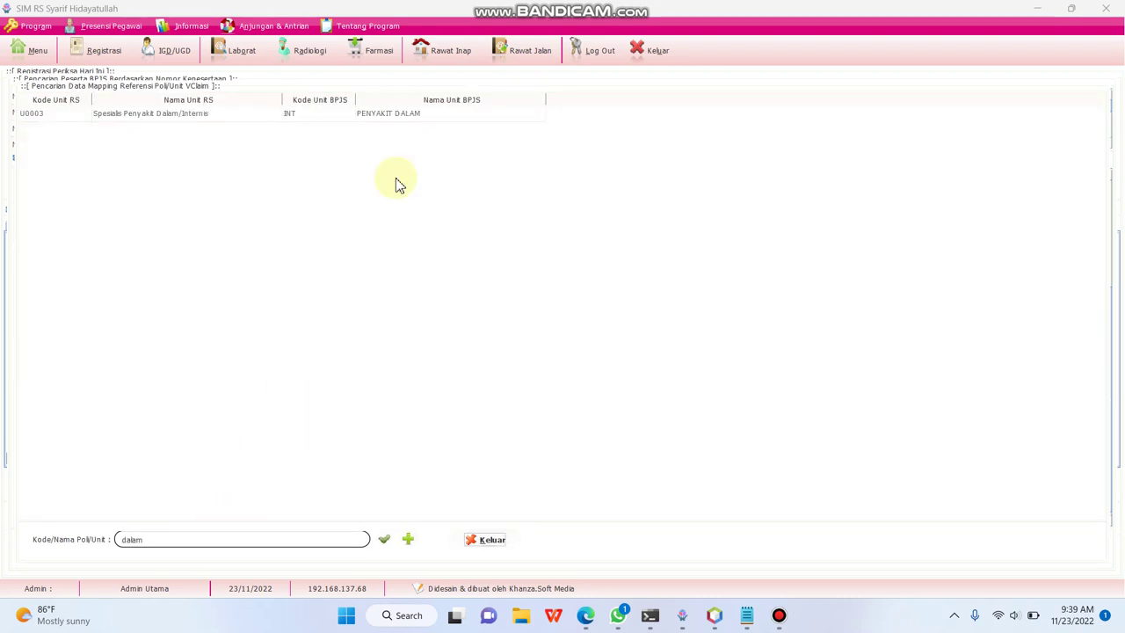
double_click(216, 119)
- Set DPJP SEP to the control letter's doctor, choosing the entry listed under Rawat Jalan
left_click(357, 401)
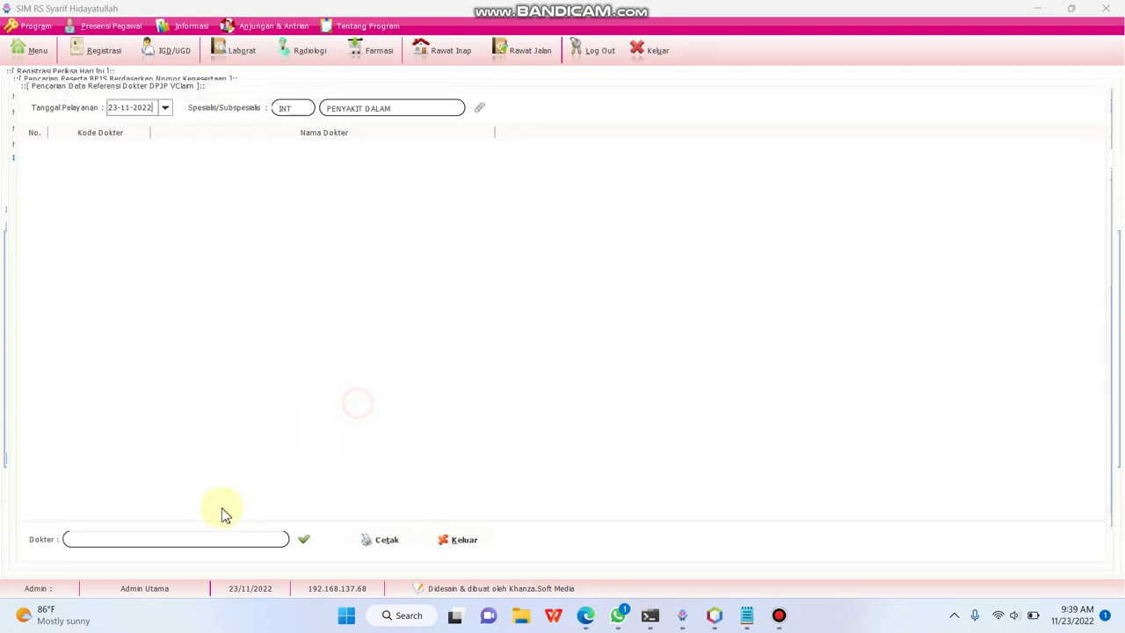
left_click(145, 538)
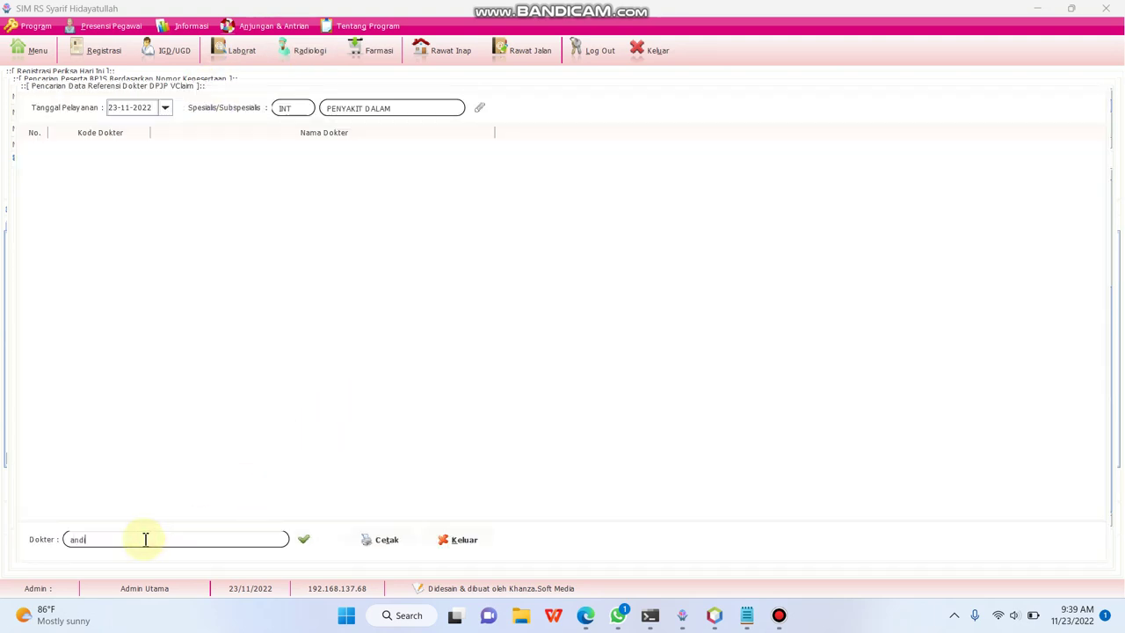
key("Return")
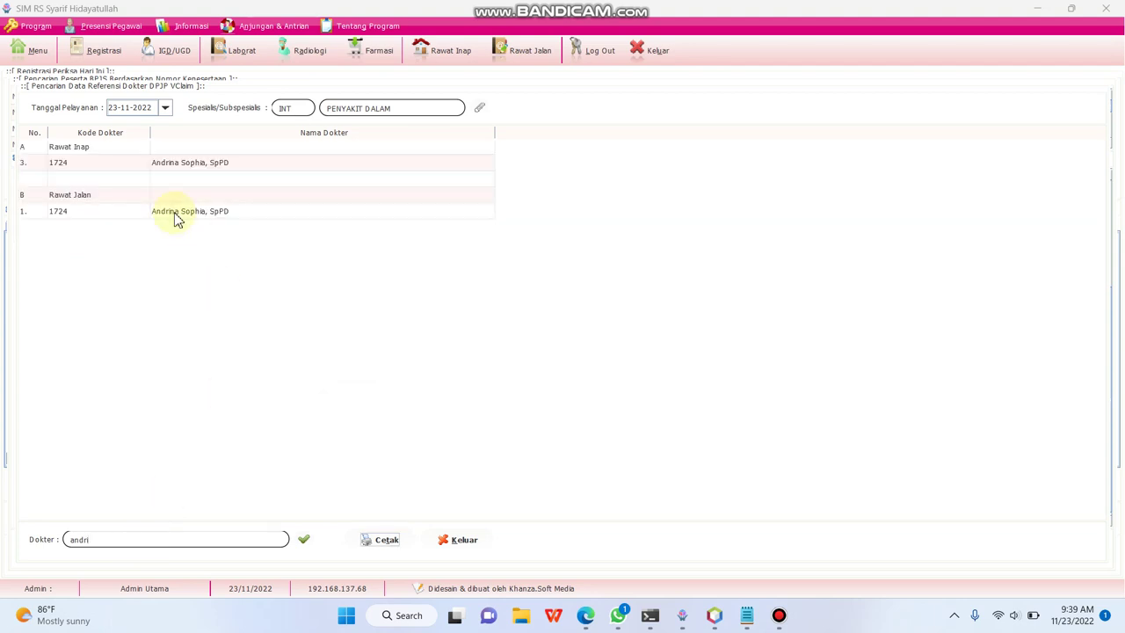
double_click(191, 215)
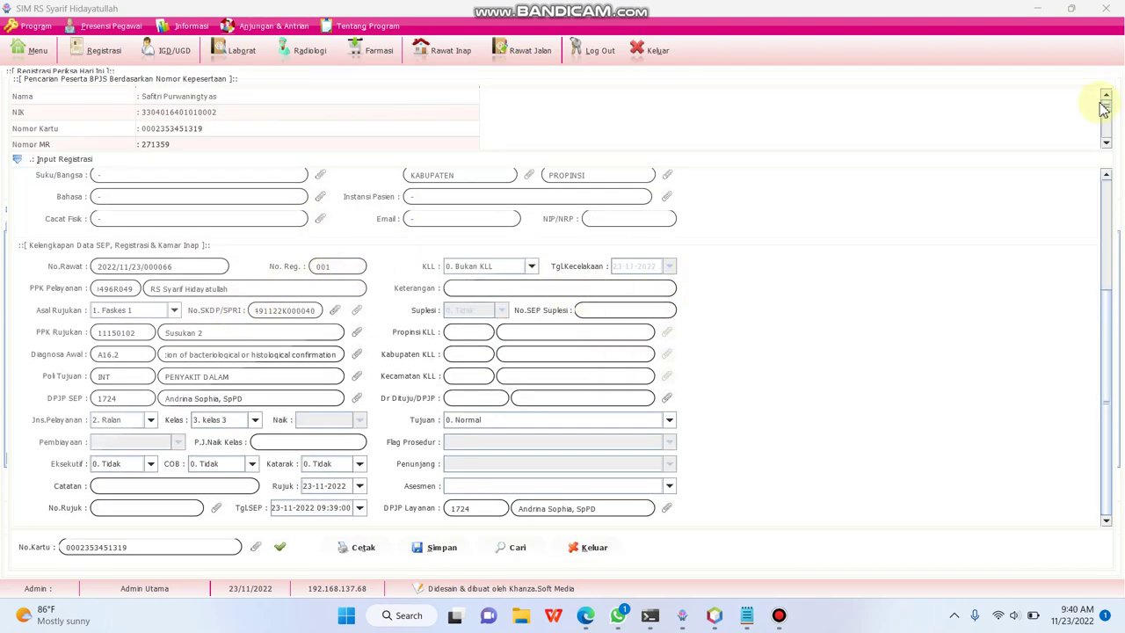
- Set Dr Dituju/DPJP to the same internist from the hospital's doctor list
left_click(1106, 320)
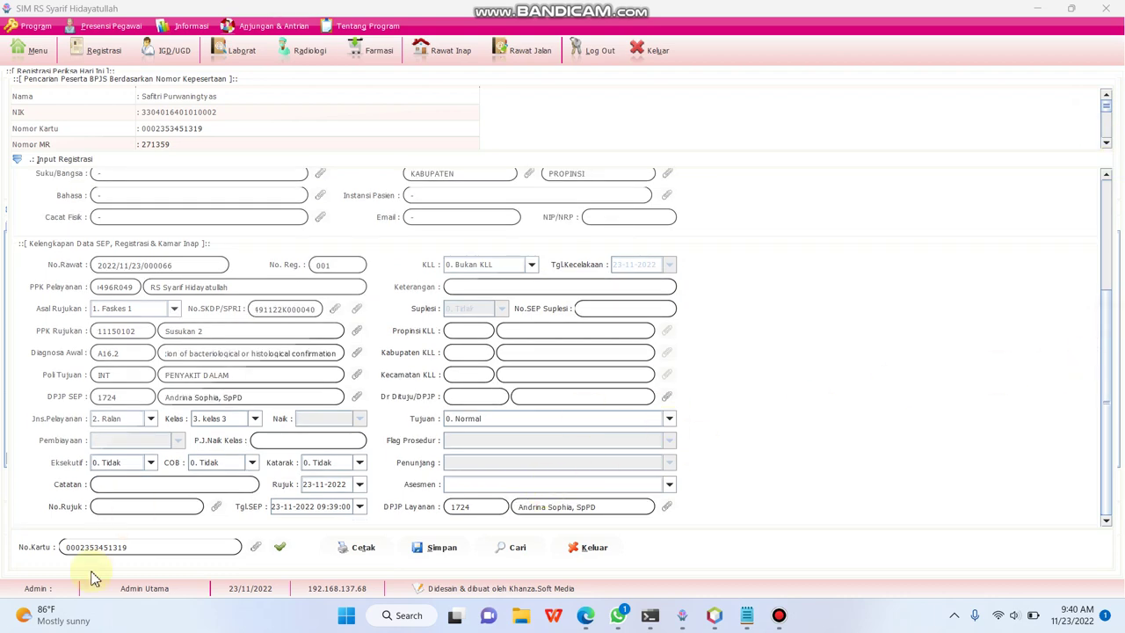
left_click(668, 397)
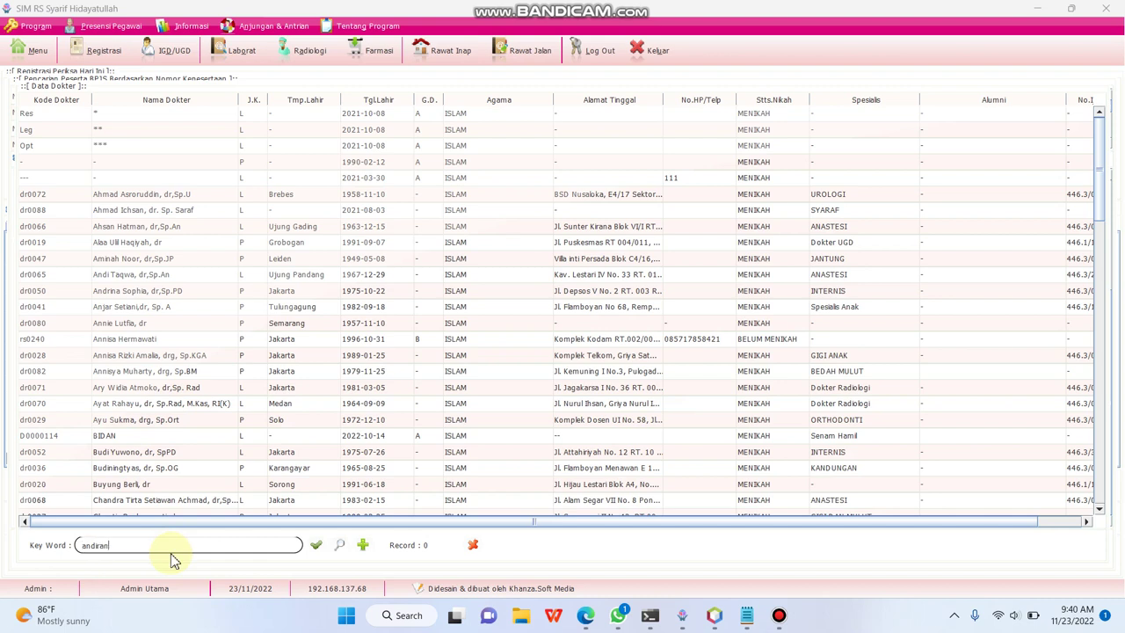
type("andrian")
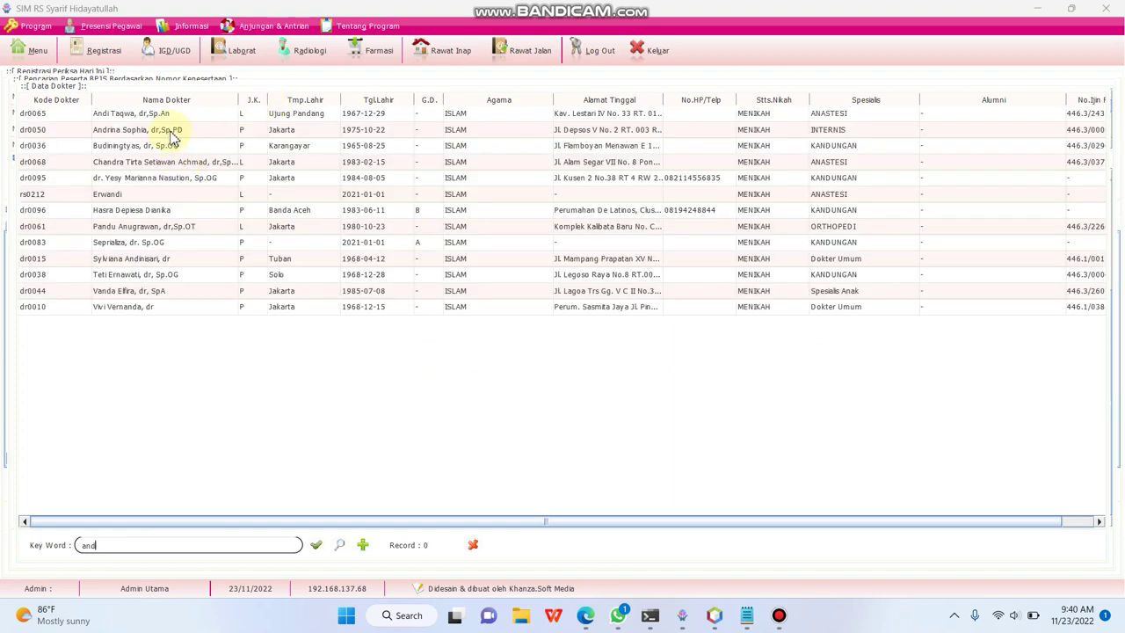
double_click(171, 133)
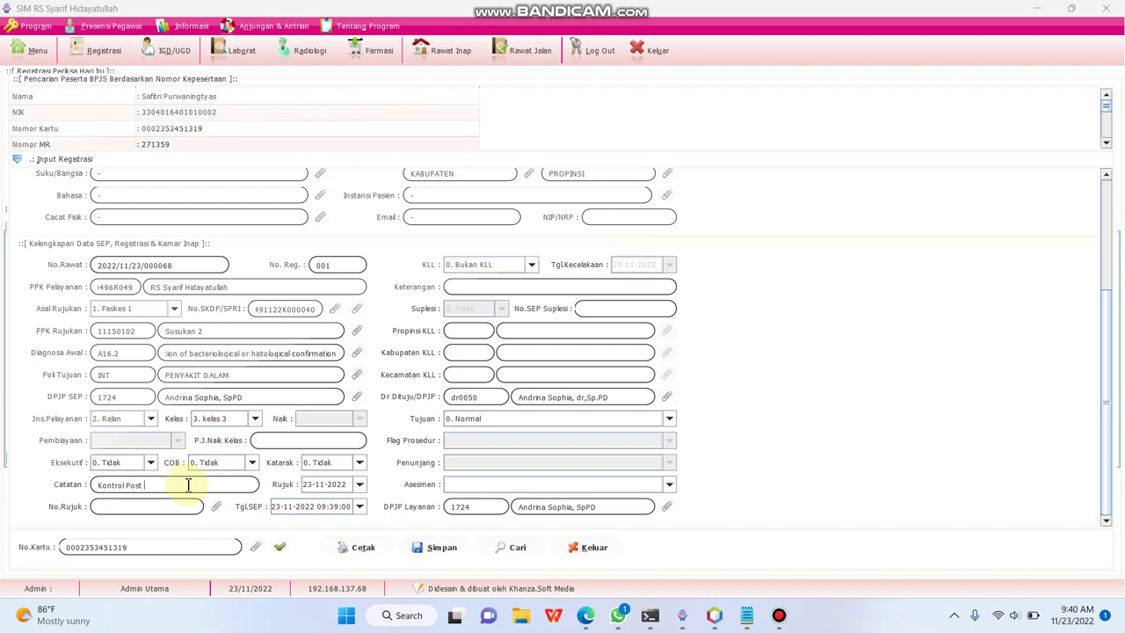
- Set Catatan to "Kontrol Post Ranap" and fill No.Rujuk with the SEP of the Rawat Inap A16.2 visit from the 01-09-2022 to 23-11-2022 history
type("p")
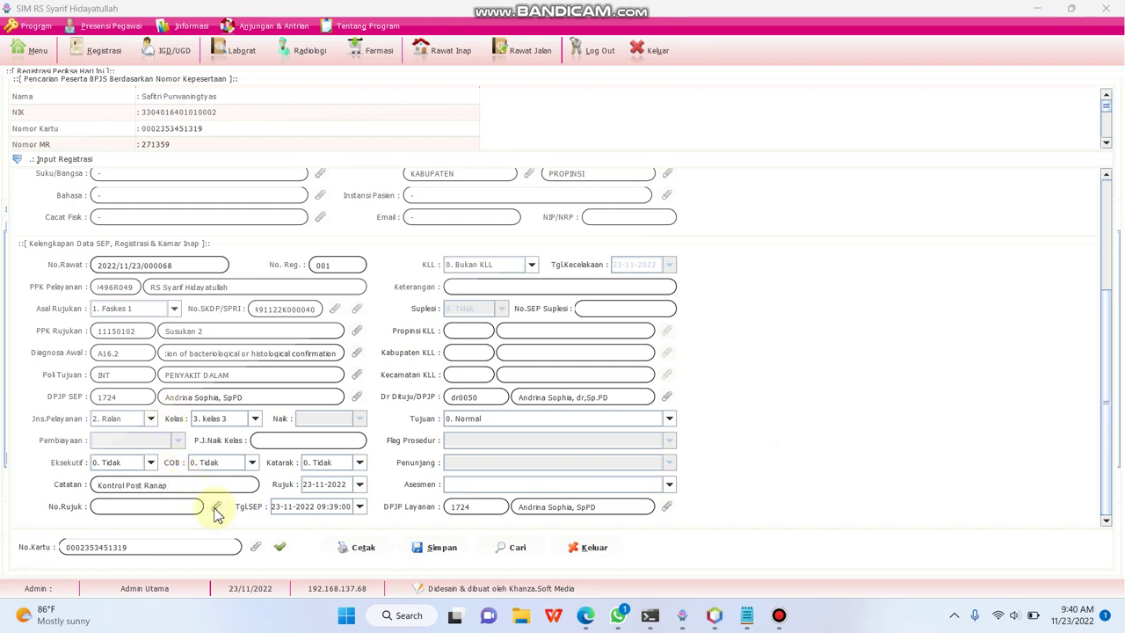
left_click(215, 508)
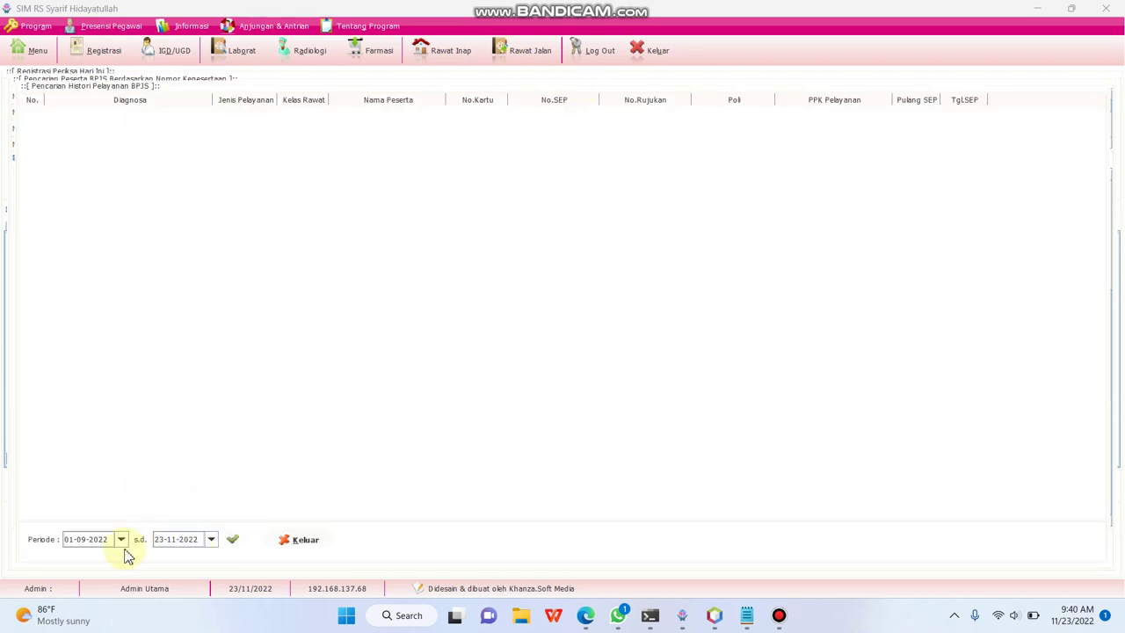
left_click(232, 539)
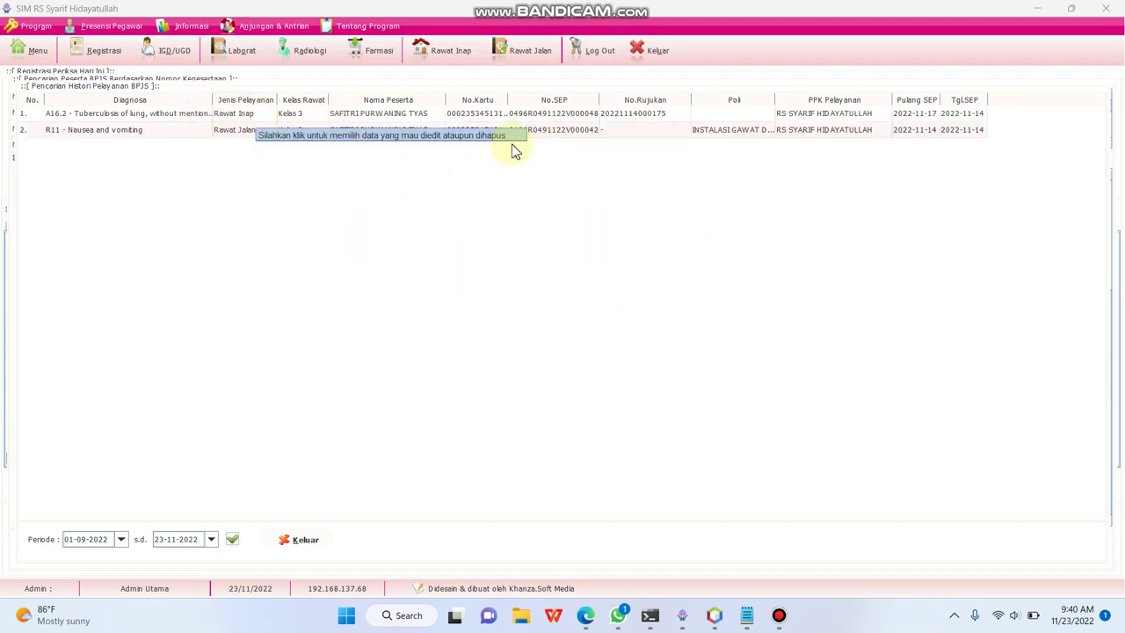
left_click(547, 115)
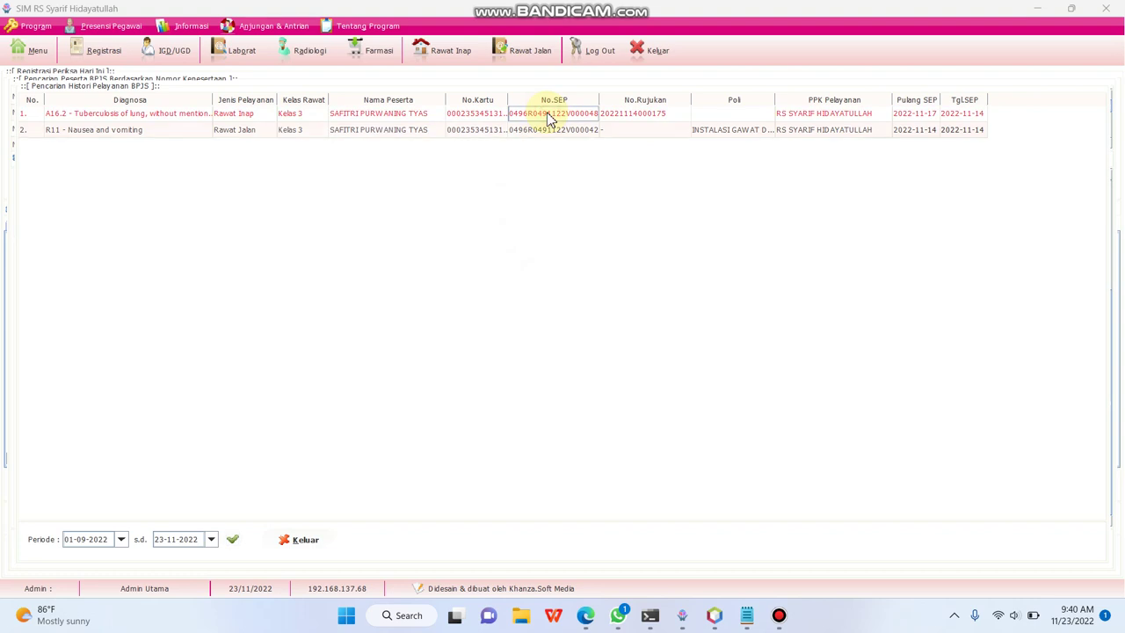
double_click(547, 116)
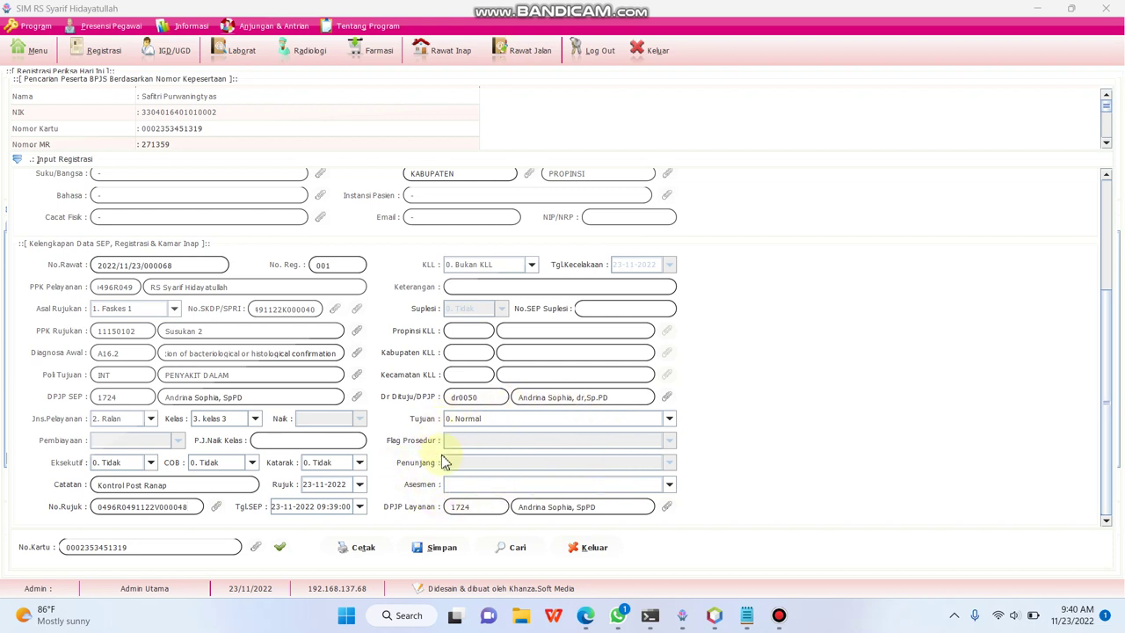
- Save the SEP registration, check the submitted request in the KHANZA BPJS console, and dismiss the confirmation message
left_click(442, 552)
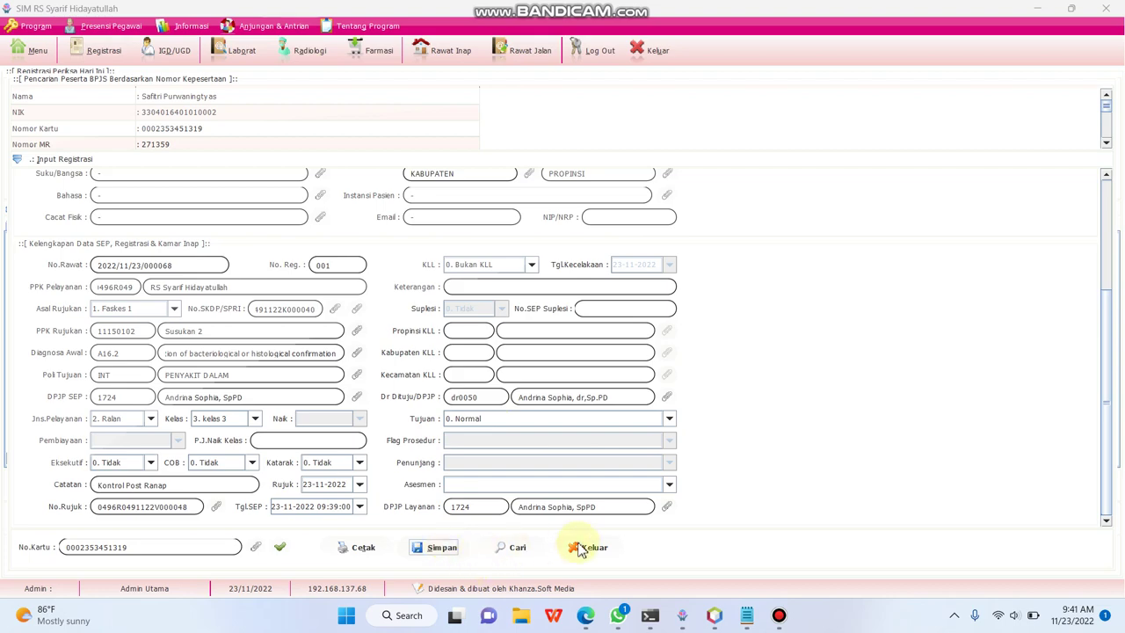
left_click(650, 615)
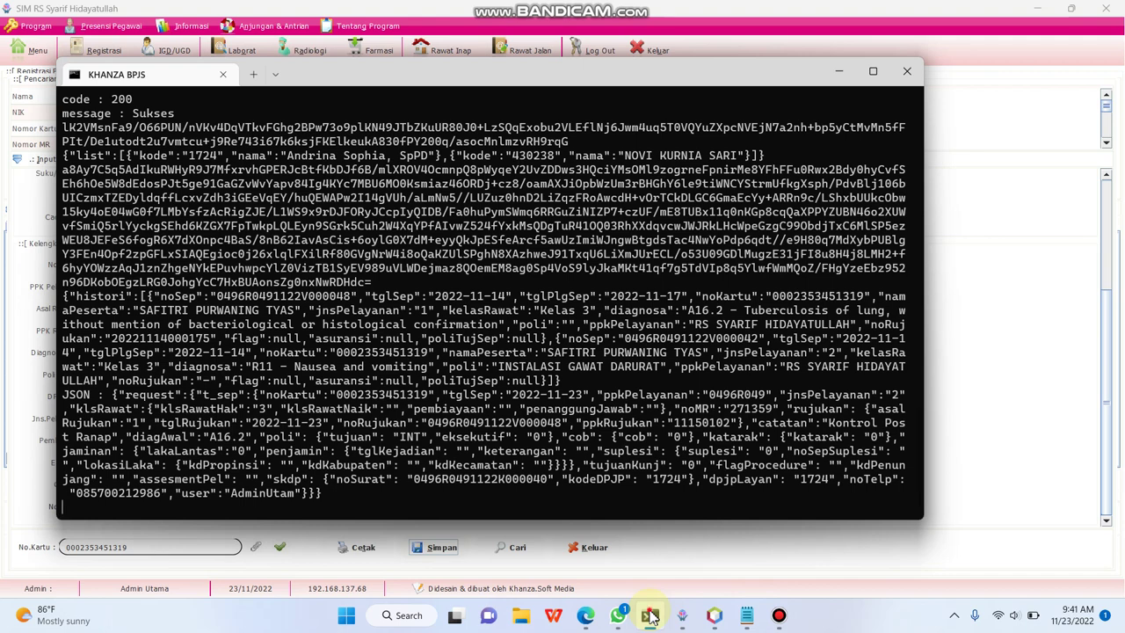
left_click(650, 615)
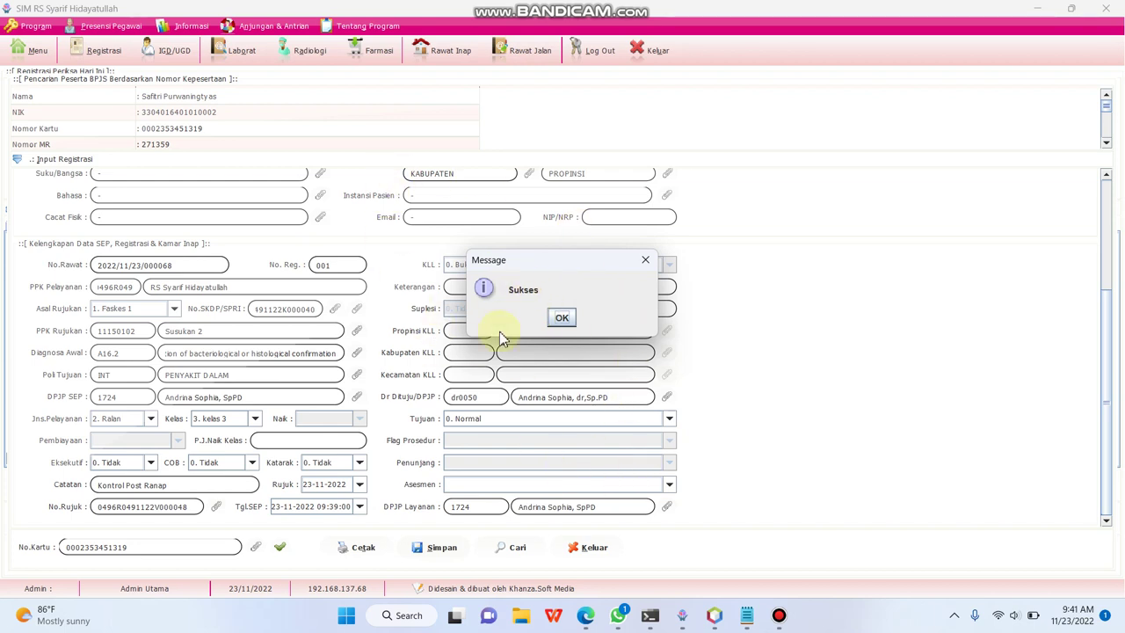
left_click(562, 318)
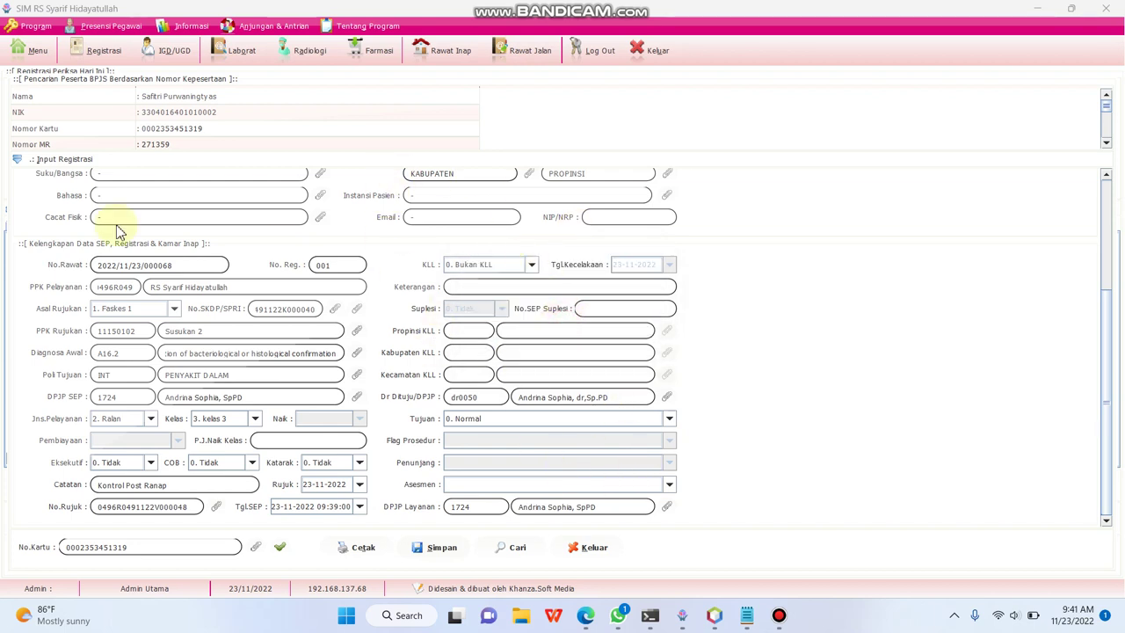
- Close the completion message, generate the printout of Lembar SEP Model 1, and close its preview
left_click(562, 318)
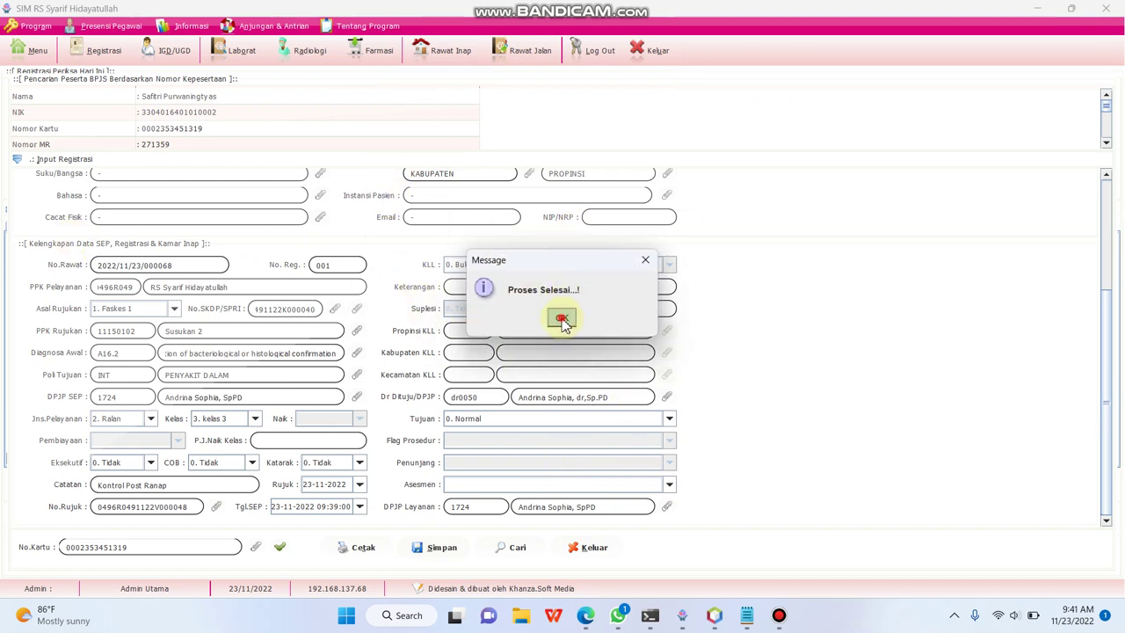
left_click_drag(737, 253, 771, 432)
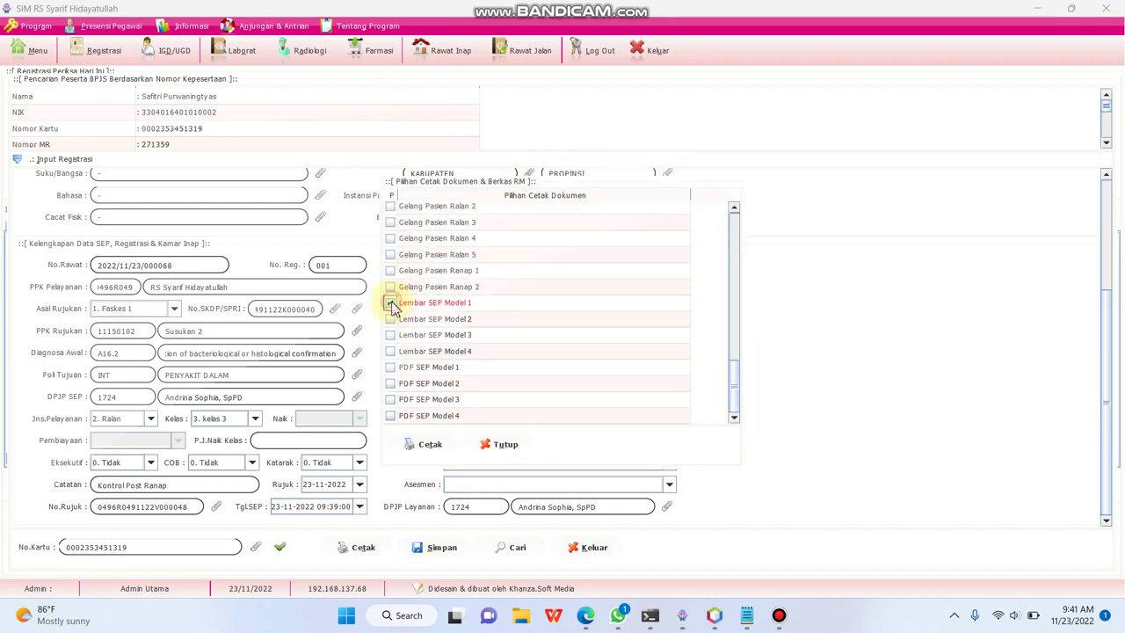
left_click(423, 444)
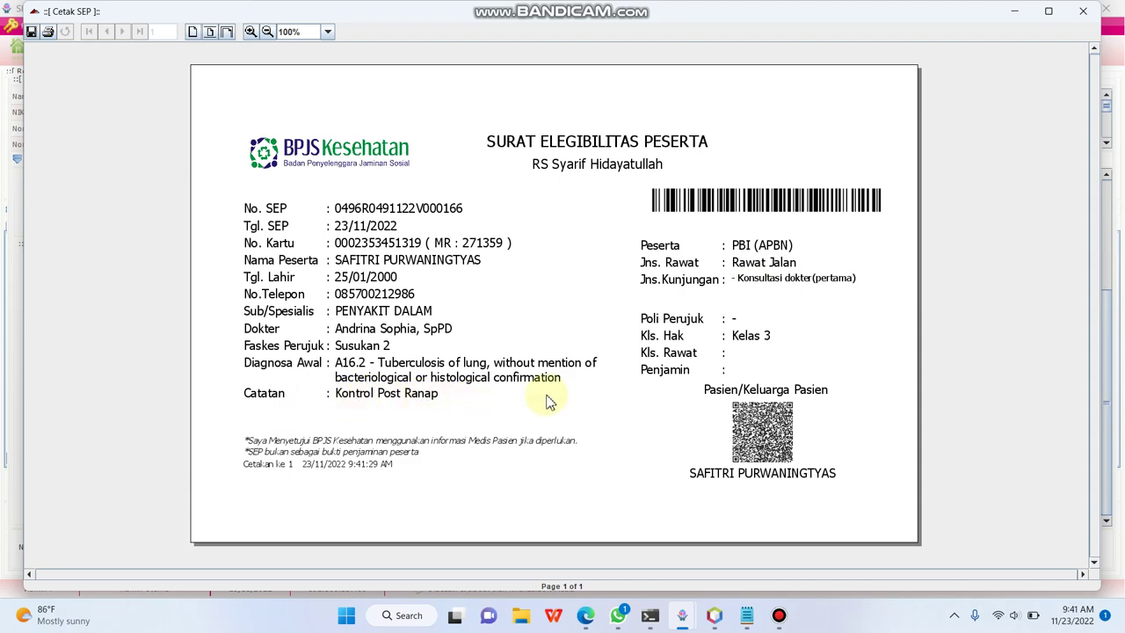
left_click(1082, 11)
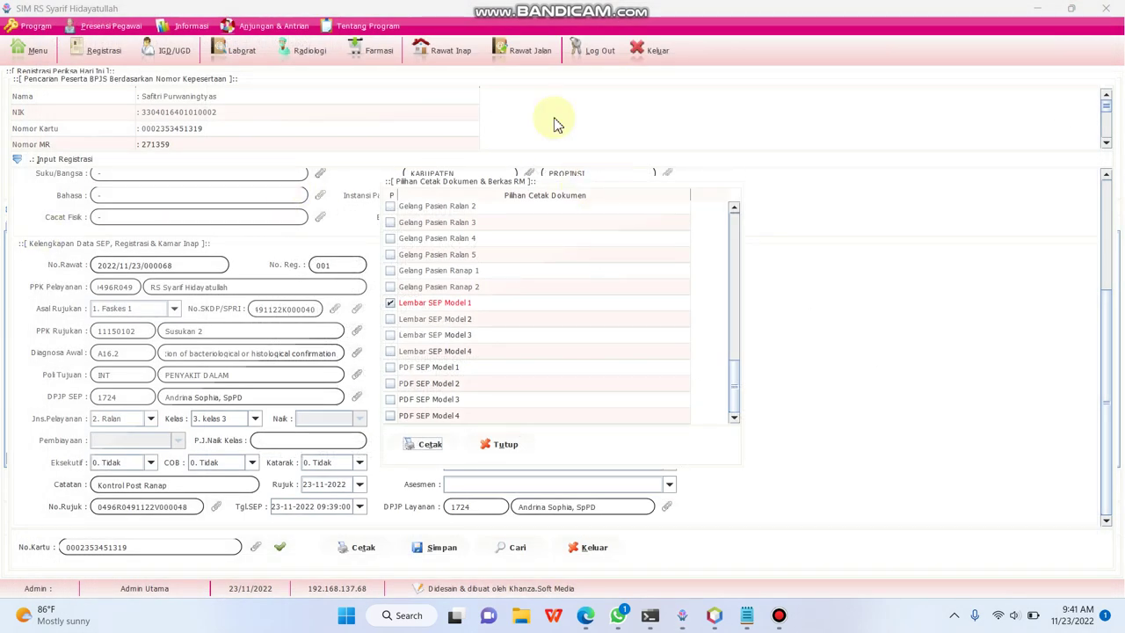
- Find the patient's registration in the Rawat Jalan list by name for the period 23-11-2022 to 23-11-2022 and select it
left_click(519, 50)
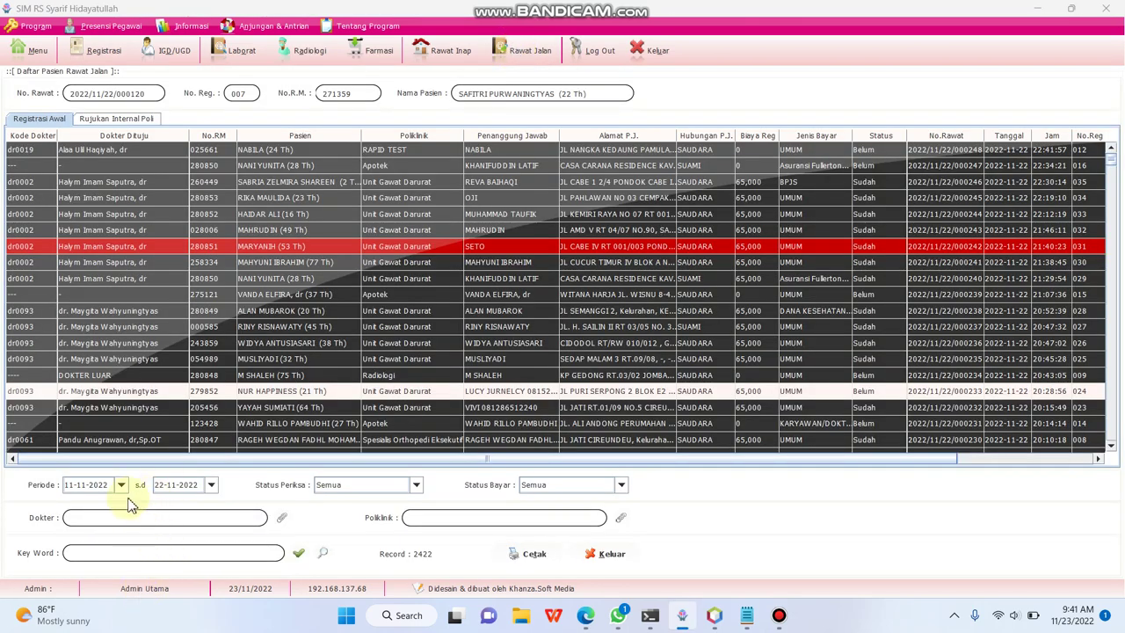
left_click(122, 484)
left_click(151, 412)
left_click(211, 484)
left_click(242, 417)
left_click(126, 552)
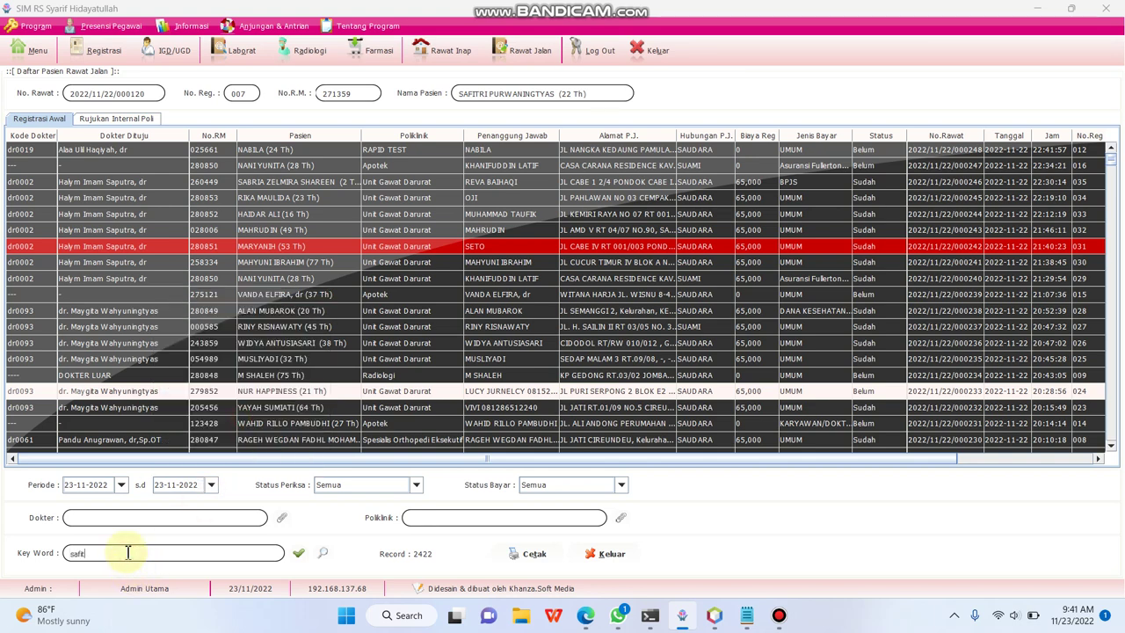
key("Return")
left_click(376, 151)
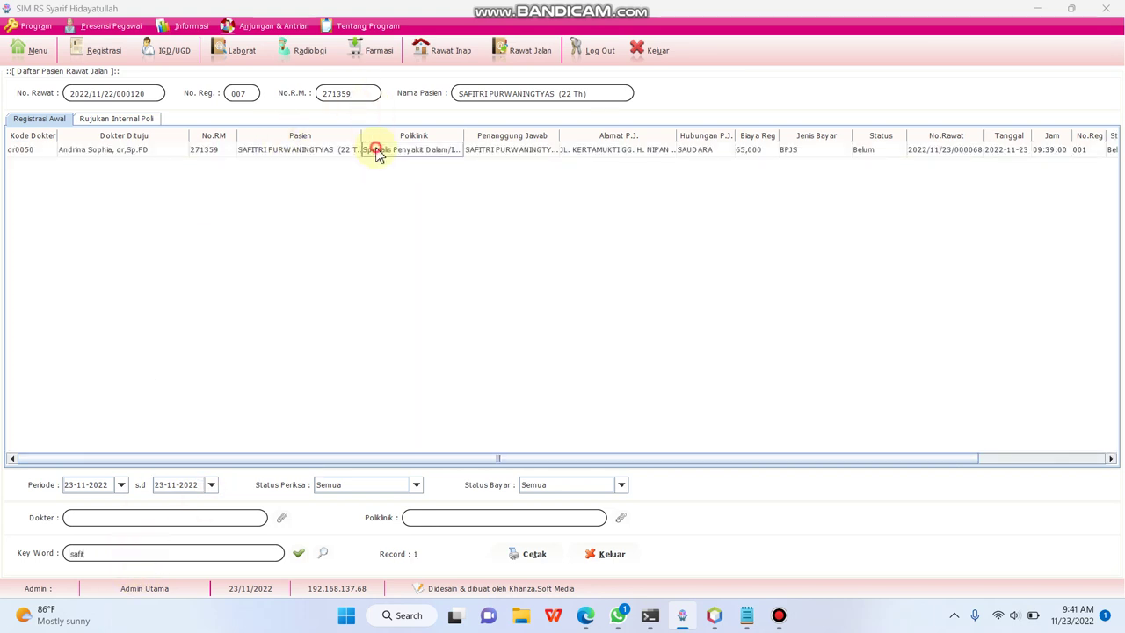
left_click(779, 618)
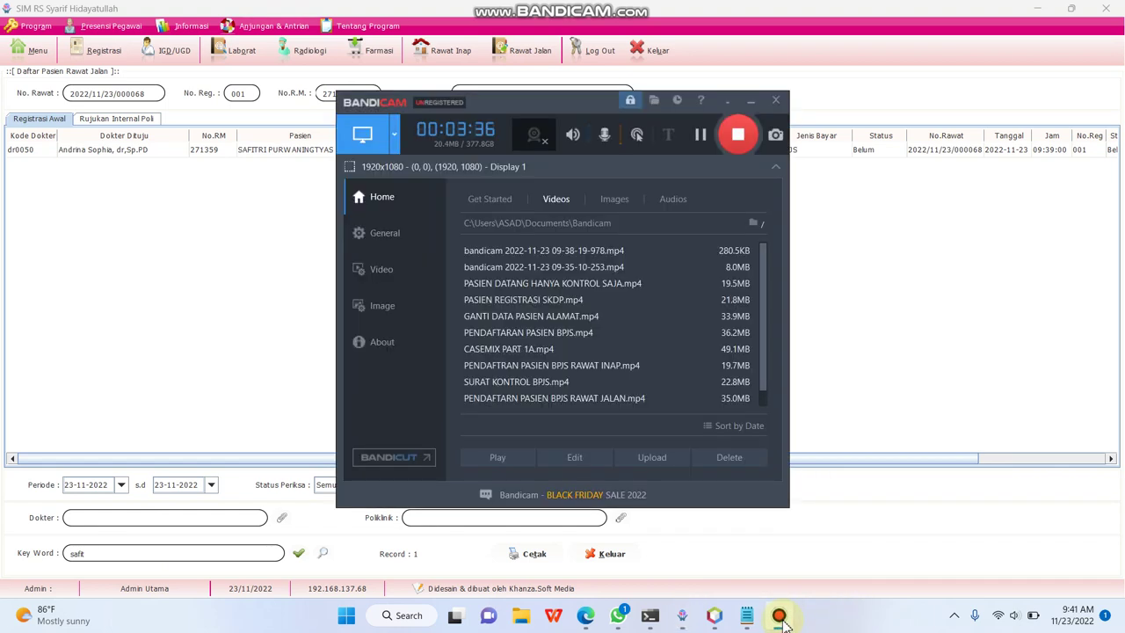